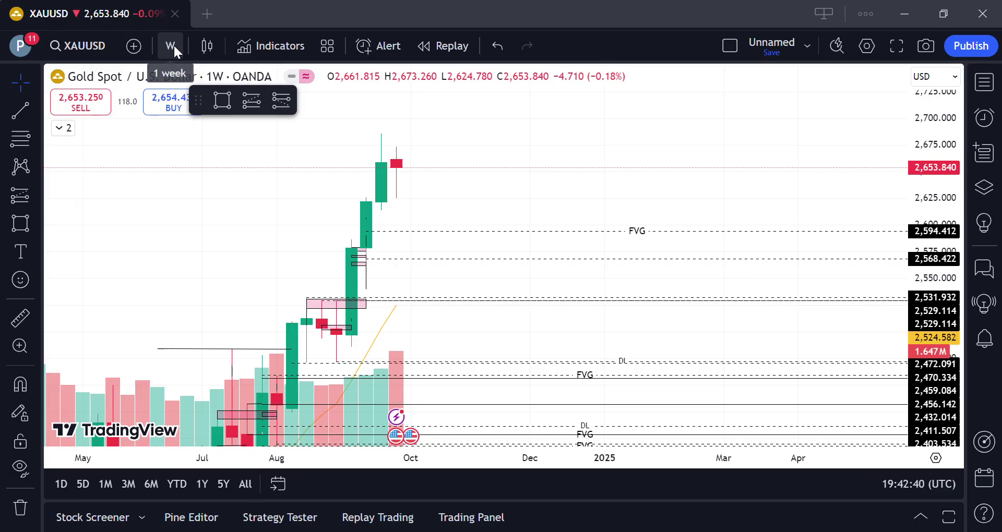
Open the timeframe list from the W interval button on the weekly XAUUSD chart
left_click(174, 44)
Switch gold to daily candles and box the 20 Sep–07 Oct lows in a pink zone
scroll(178, 280, "down", 3)
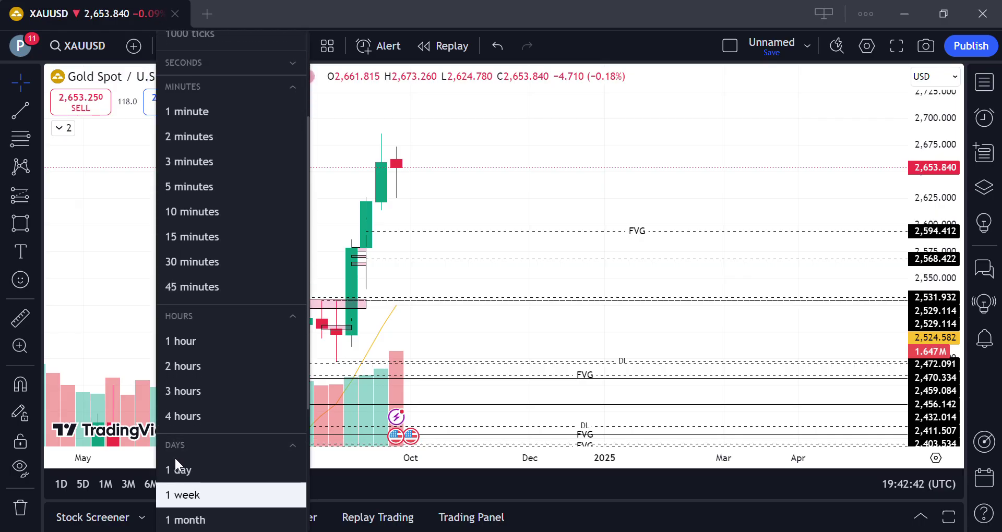
left_click(180, 472)
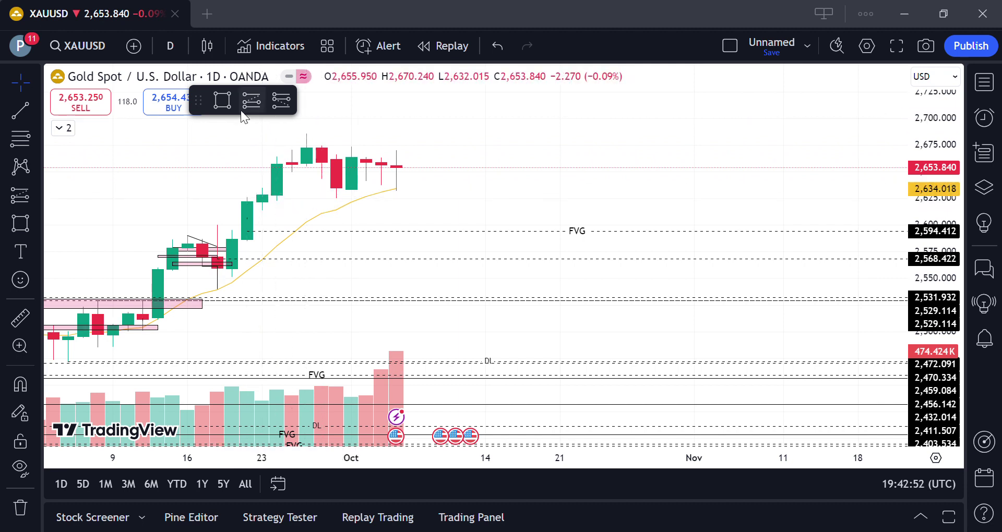
left_click(222, 100)
mouse_move(259, 199)
left_mouse_down()
mouse_move(343, 222)
mouse_move(423, 208)
left_mouse_up()
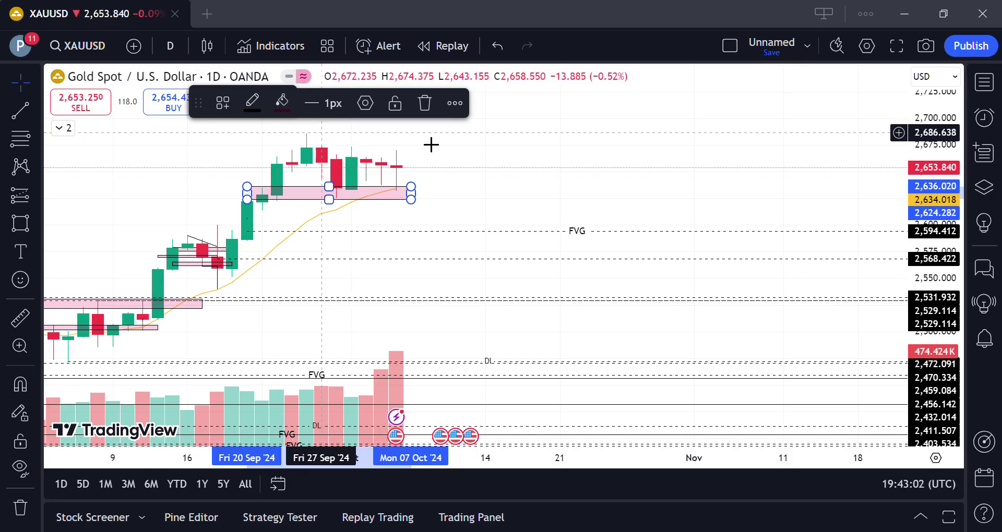
left_click(496, 200)
left_click_drag(497, 200, 534, 227)
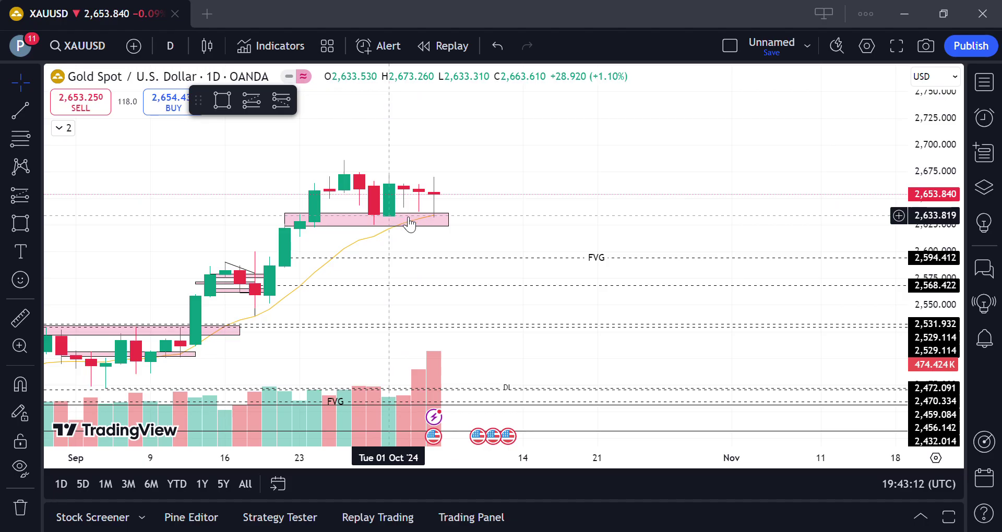
Draw an upper pink zone from 24 Sep to 08 Oct around 2,674
left_click(440, 217)
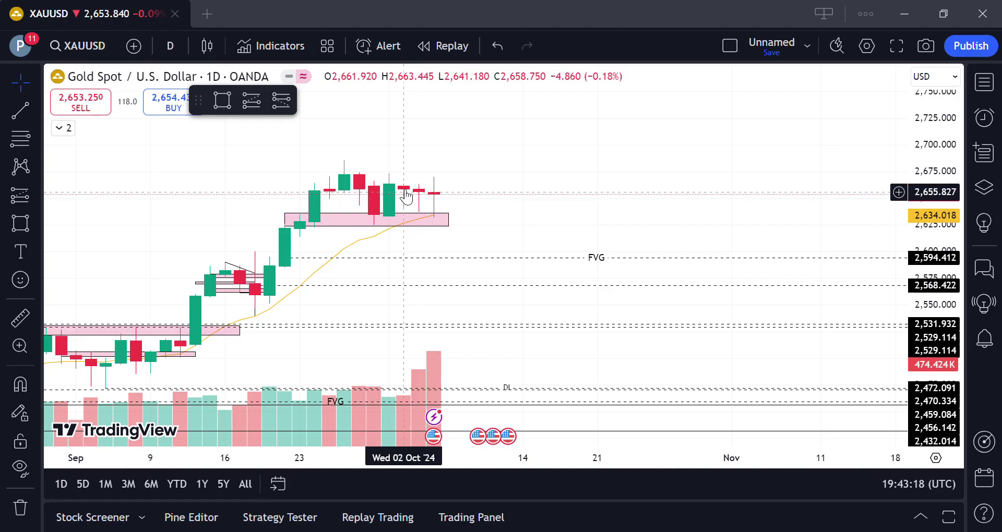
left_click(222, 100)
left_click(315, 173)
left_click(475, 193)
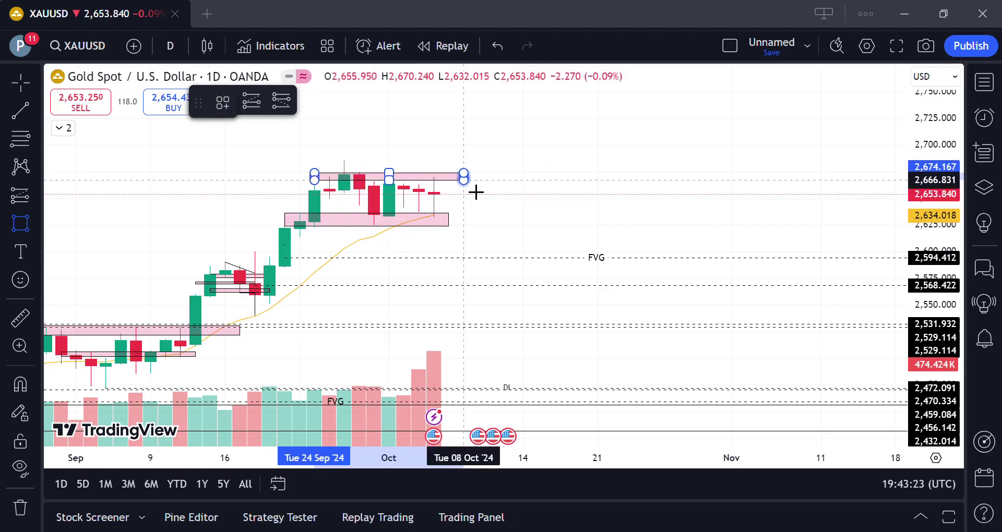
left_click(476, 197)
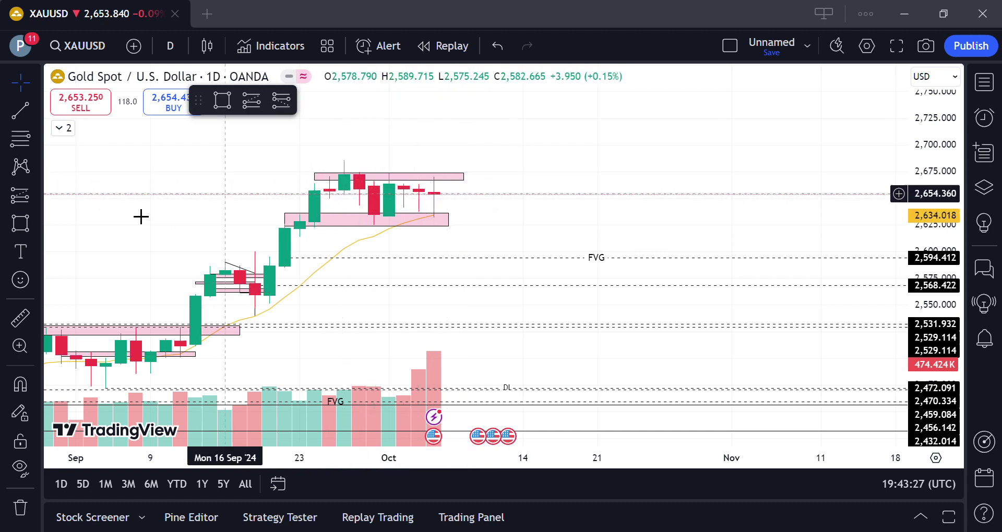
left_click(36, 224)
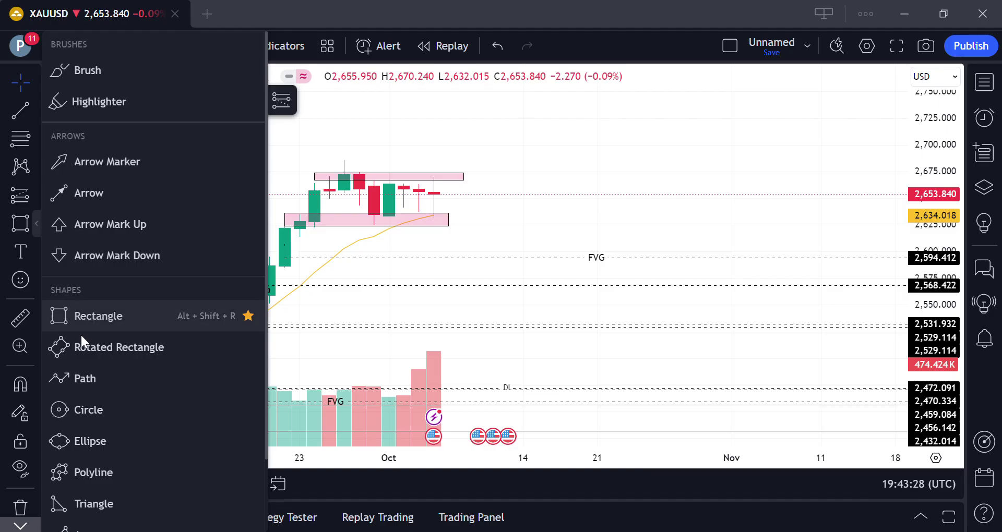
left_click(69, 380)
left_click(435, 195)
left_click(448, 149)
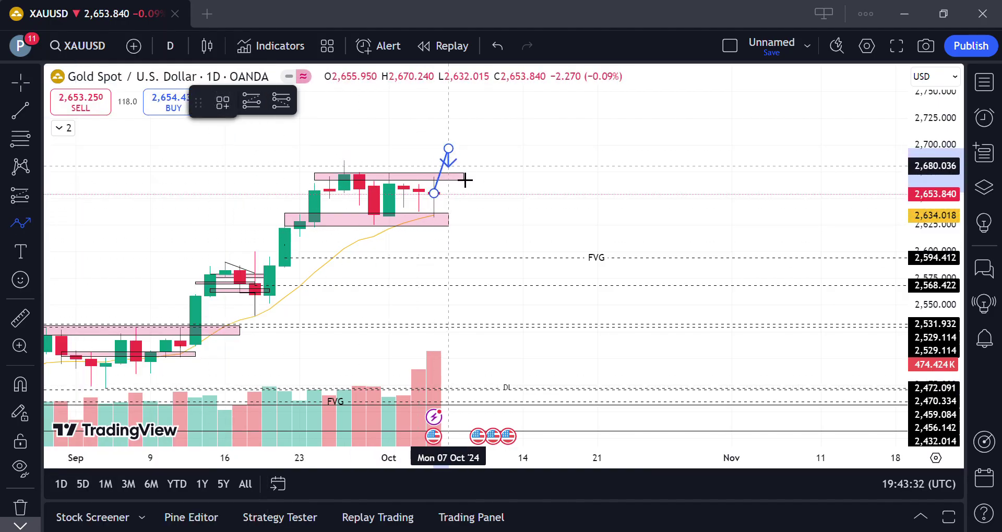
left_click(469, 186)
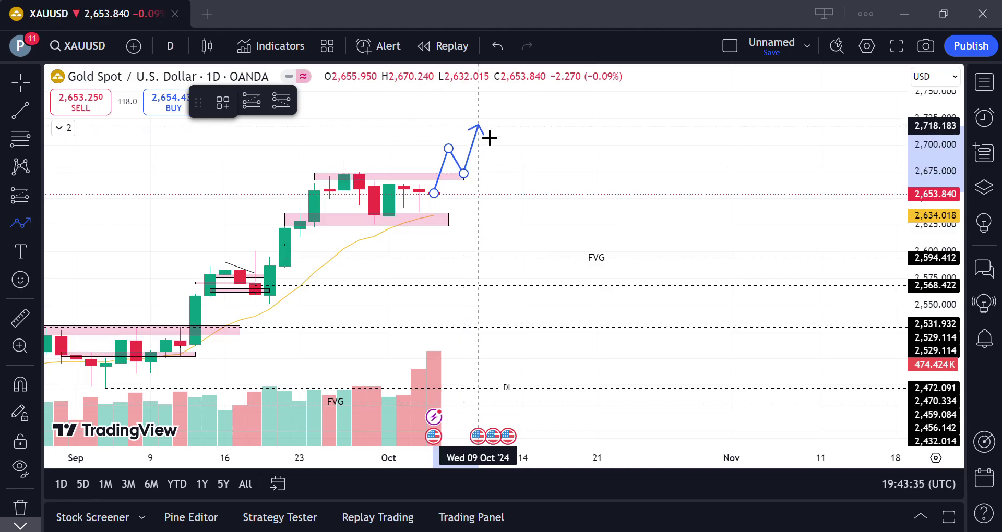
double_click(485, 136)
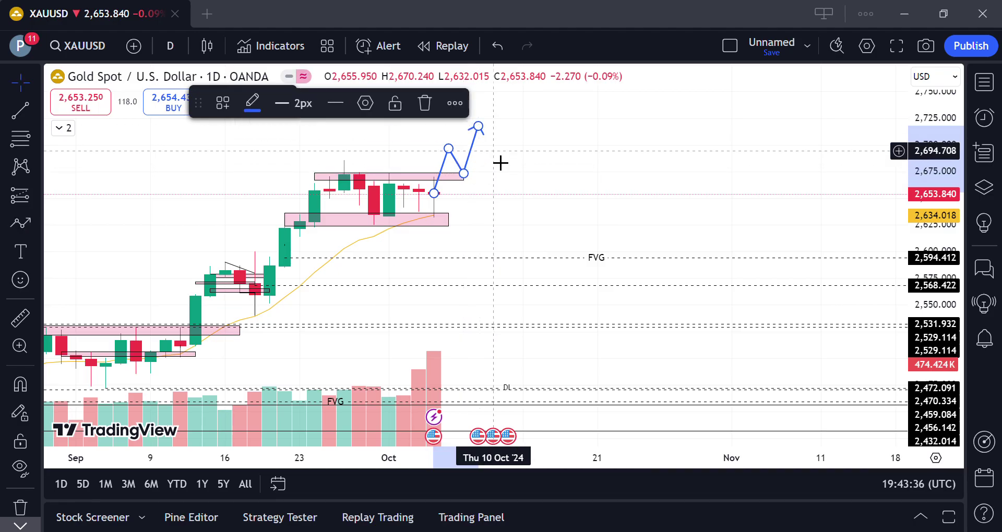
left_click(23, 225)
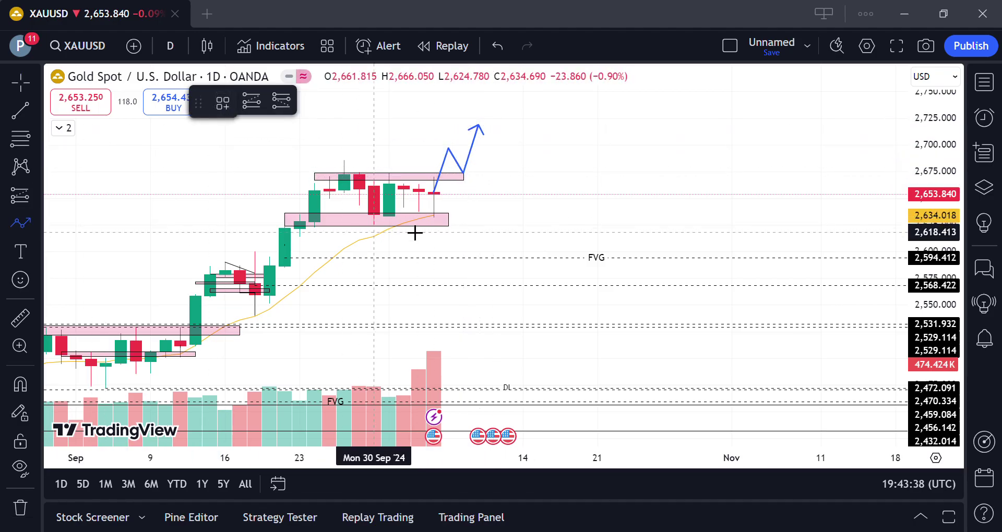
left_click(435, 194)
double_click(441, 242)
left_click(465, 234)
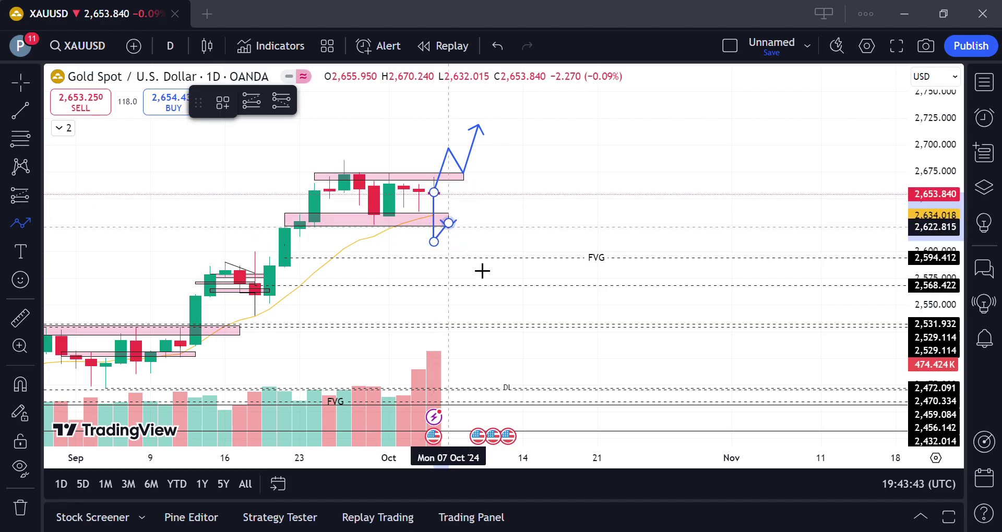
double_click(512, 327)
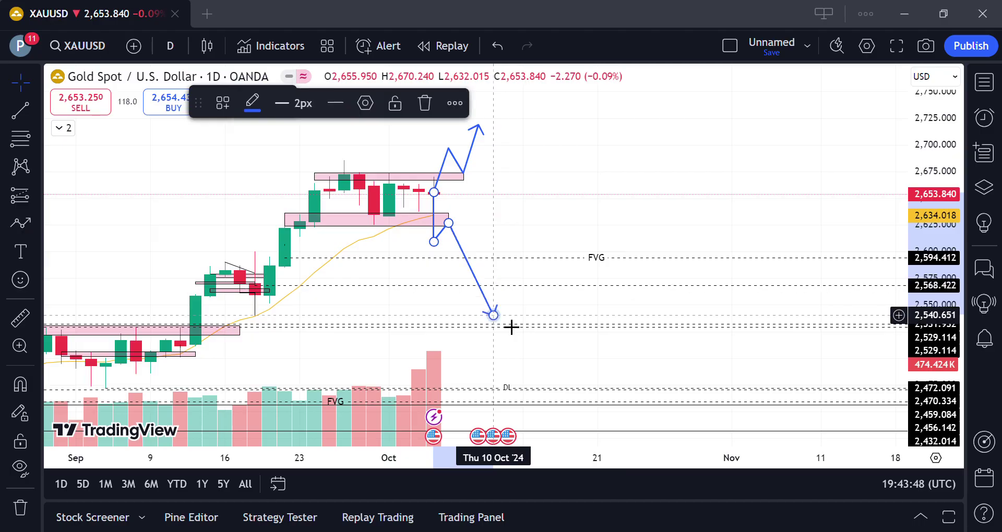
key("Delete")
left_click(474, 170)
key("Delete")
left_click_drag(479, 172, 508, 192)
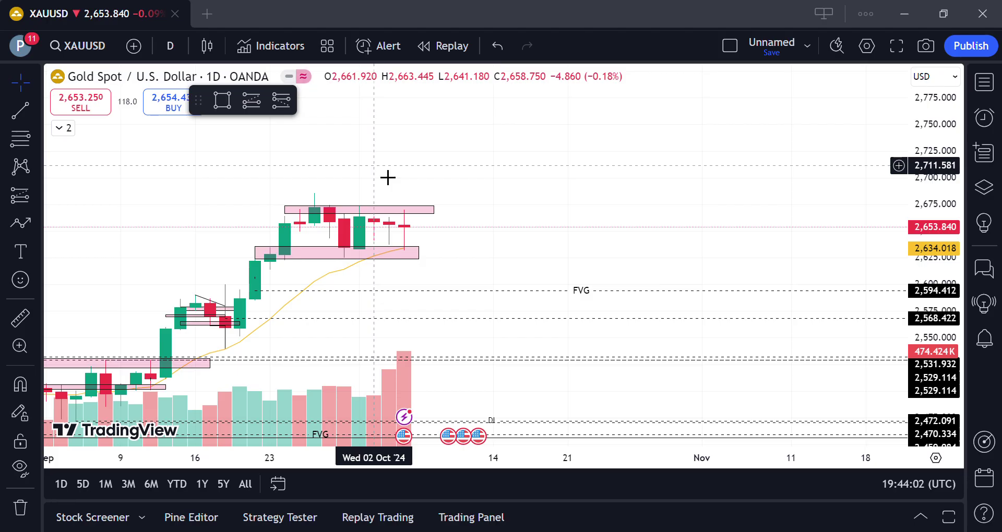
left_click(179, 46)
scroll(251, 365, "down", 3)
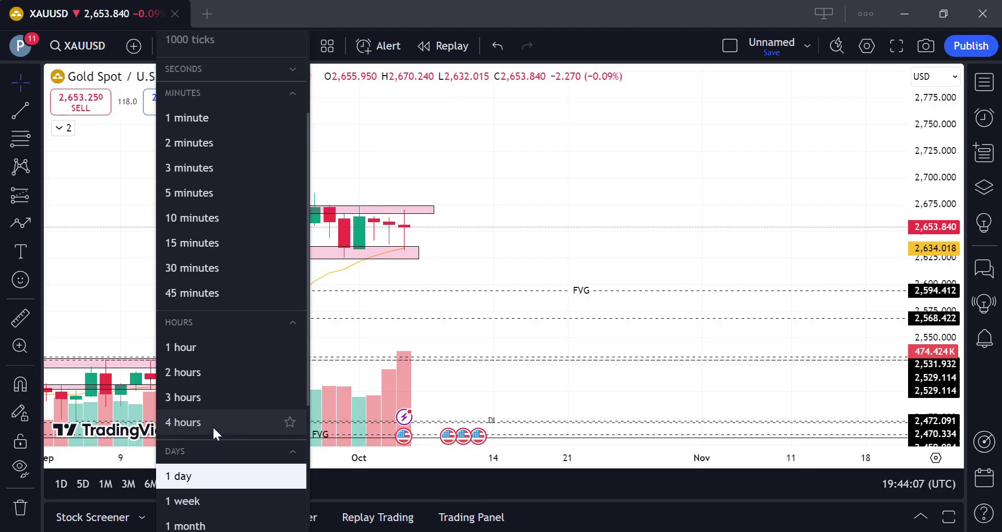
left_click(212, 424)
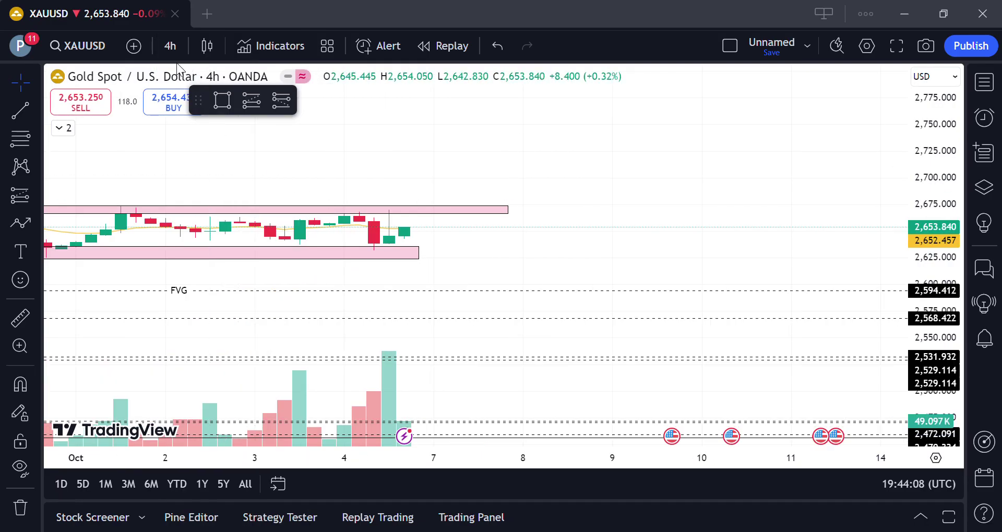
left_click(166, 43)
scroll(227, 253, "down", 2)
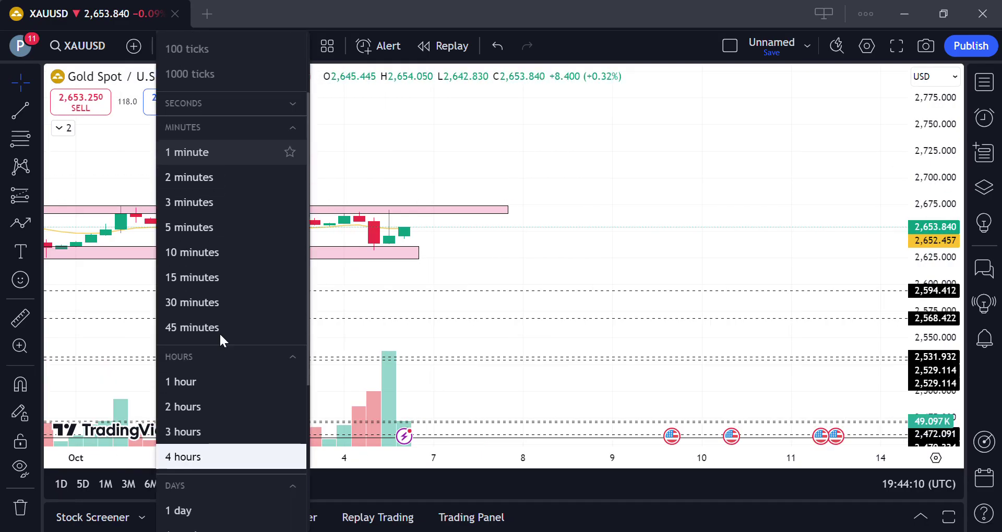
left_click(185, 510)
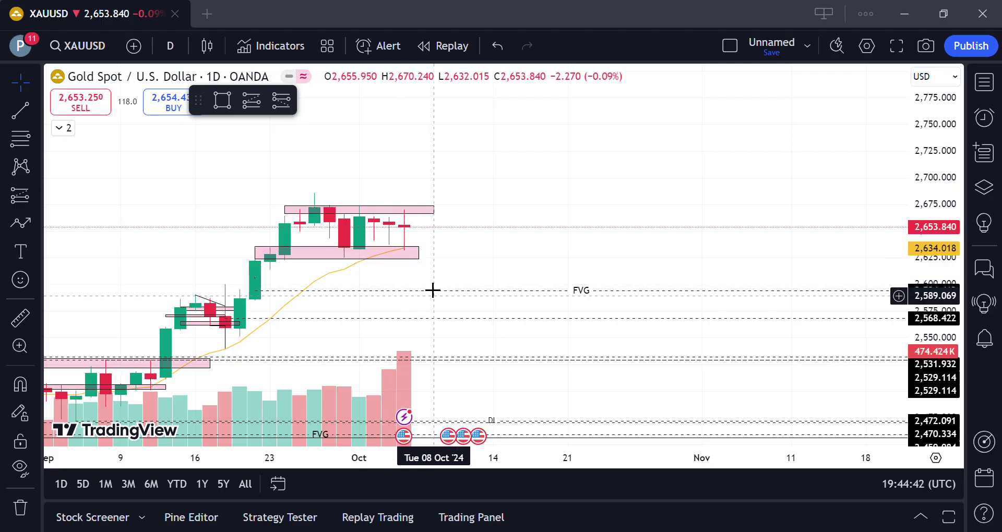
Switch the chart to 4-hour candles and zoom out to frame the range
left_click(174, 39)
scroll(201, 262, "down", 3)
left_click(185, 403)
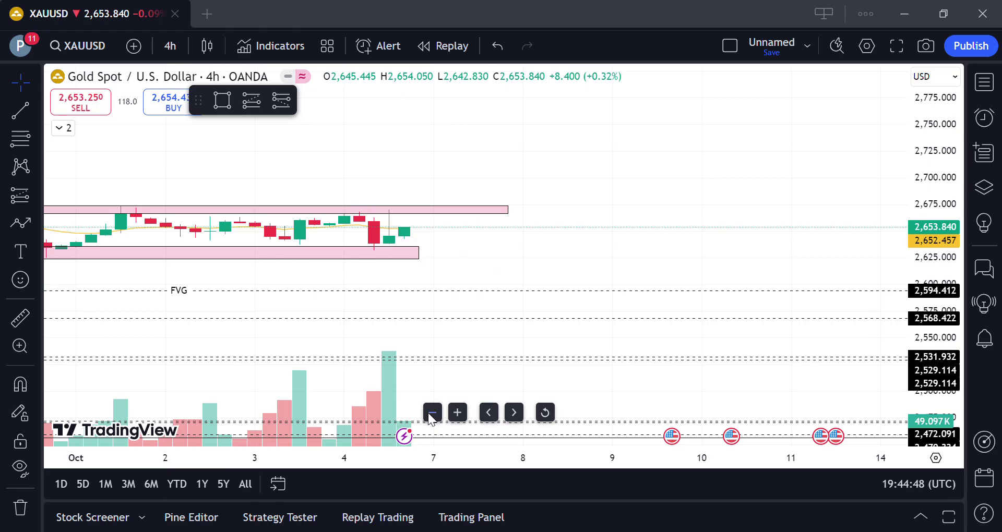
left_click(432, 413)
left_click(432, 412)
left_click(431, 415)
left_click_drag(608, 158, 435, 170)
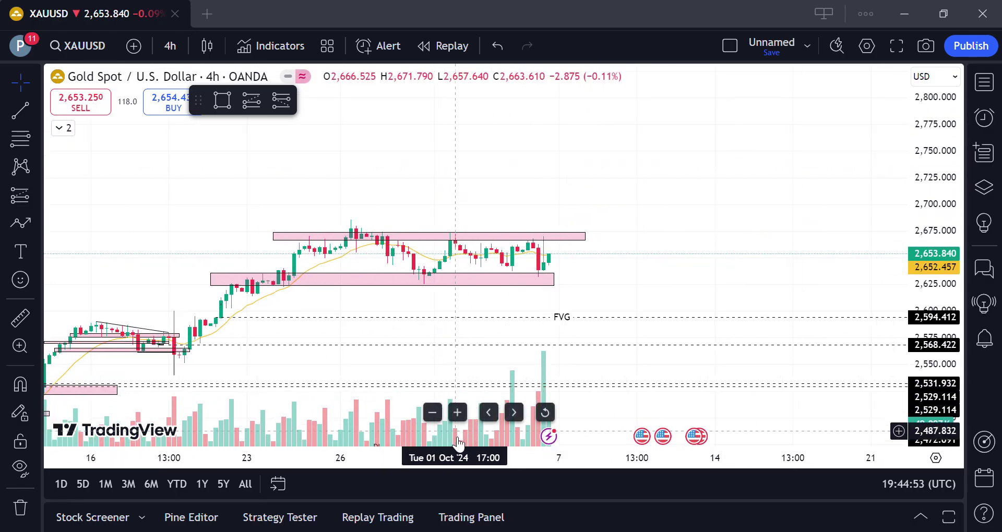
left_click(456, 414)
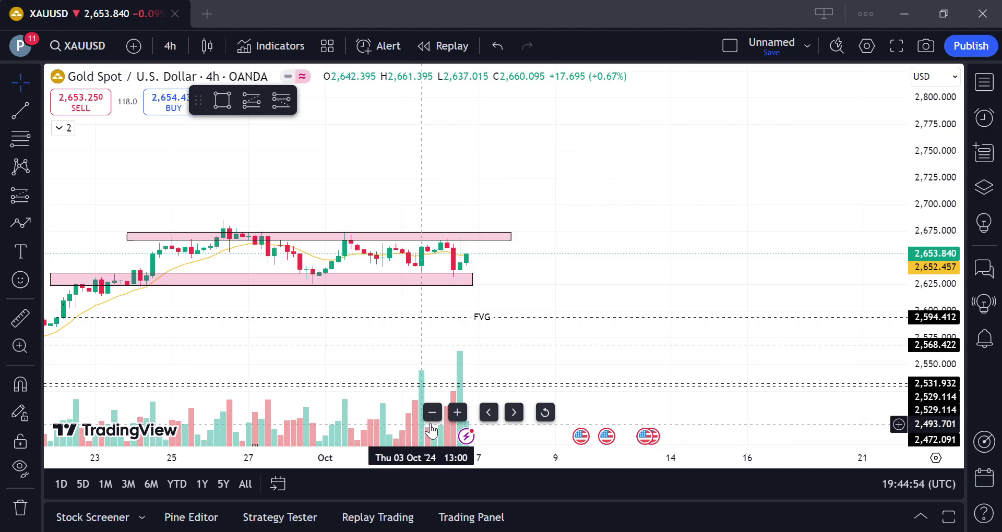
left_click(428, 417)
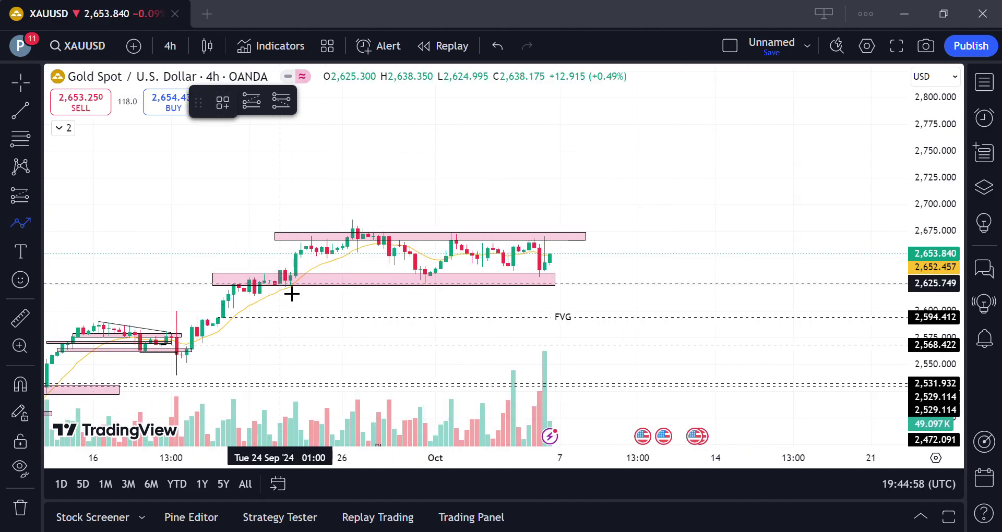
Sketch a zigzag path swinging between the lower and upper pink zones
left_click(280, 282)
left_click(325, 251)
left_click(350, 253)
left_click(359, 252)
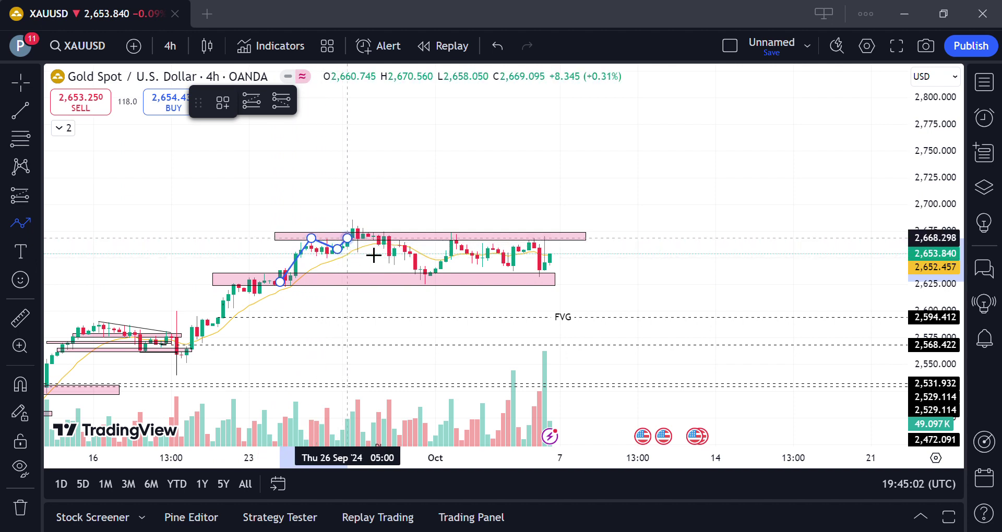
left_click(434, 288)
left_click(464, 248)
left_click(520, 284)
left_click(546, 252)
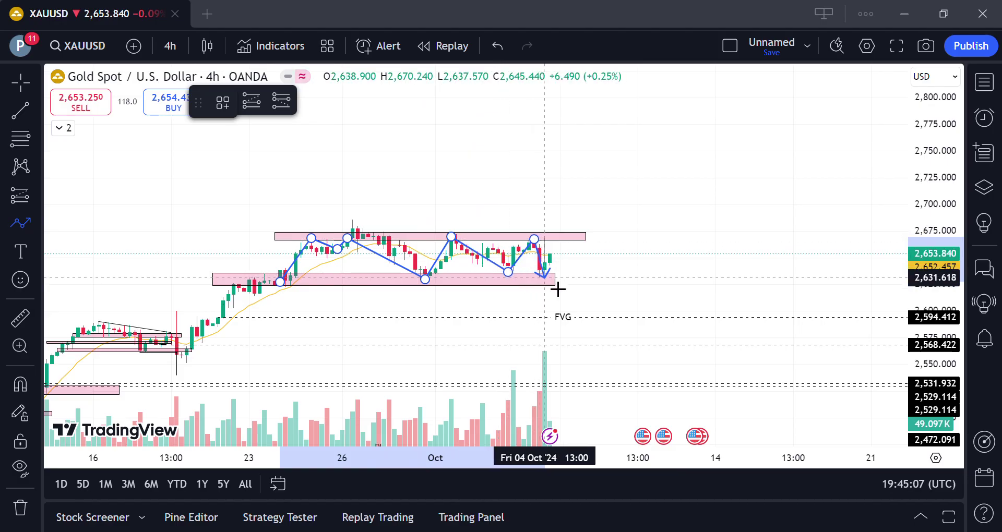
left_click(559, 283)
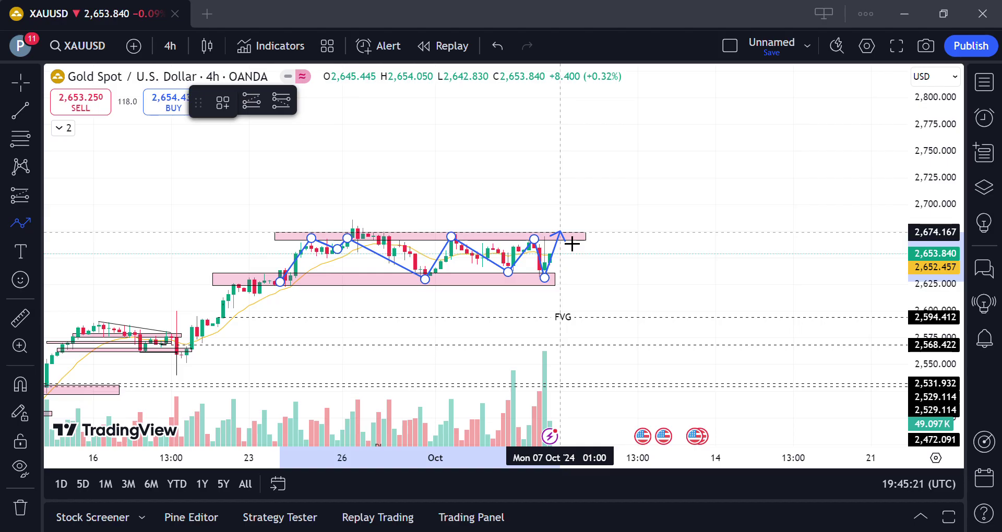
Extend the zigzag to a final high above the range, then delete the path
left_click(560, 232)
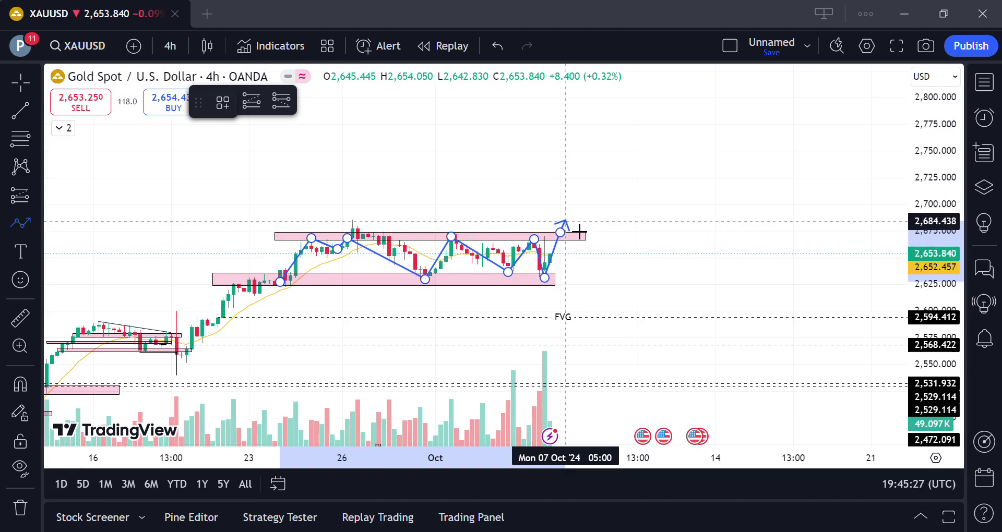
left_click(565, 215)
left_click(577, 231)
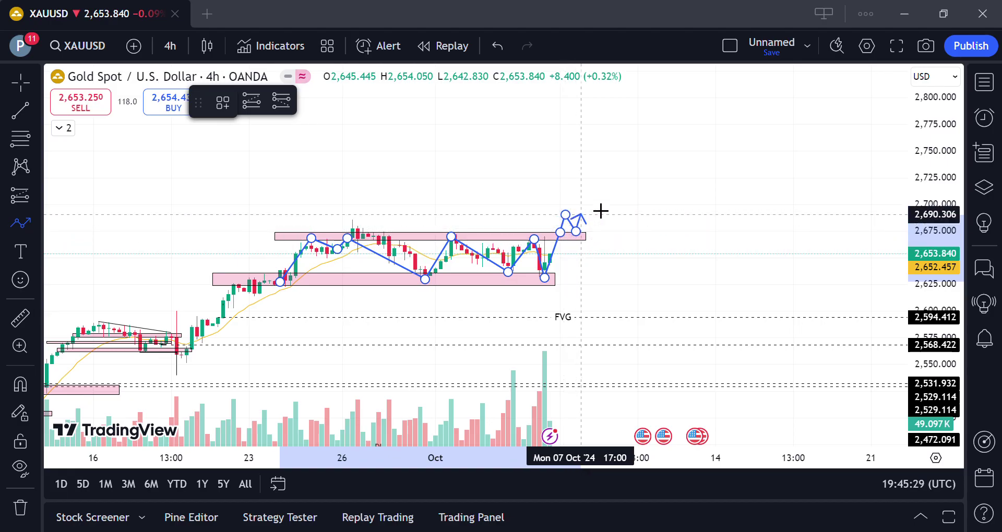
double_click(591, 194)
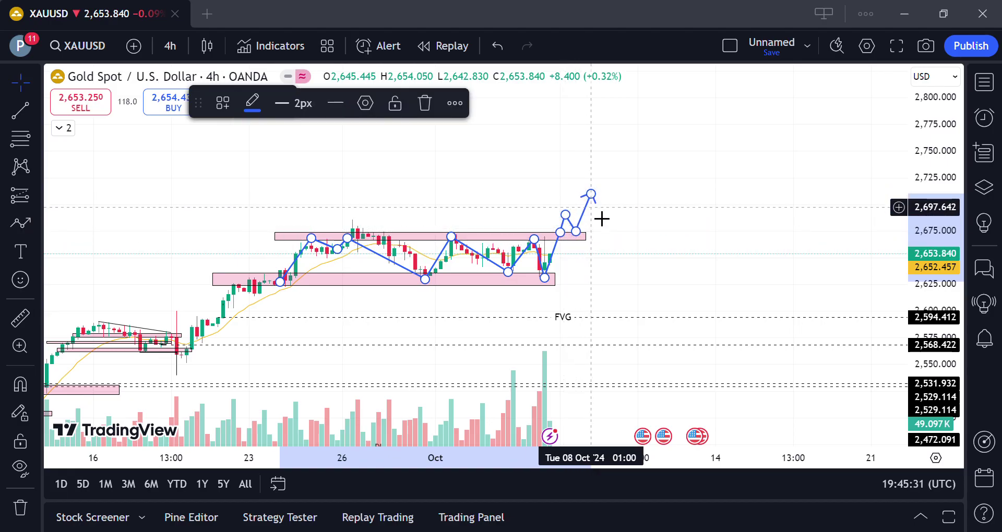
key("Delete")
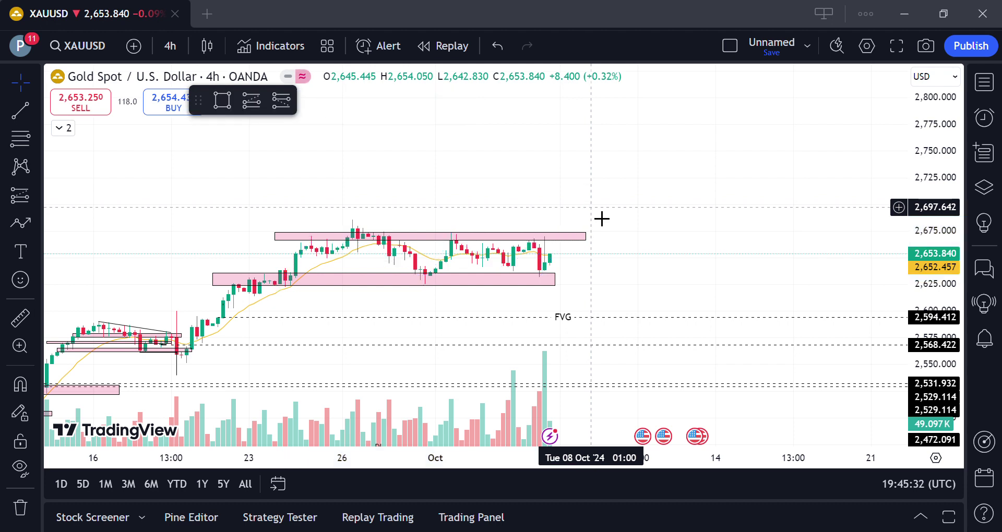
Stretch the lower pink zone further right and zoom the chart out two steps
left_click(553, 282)
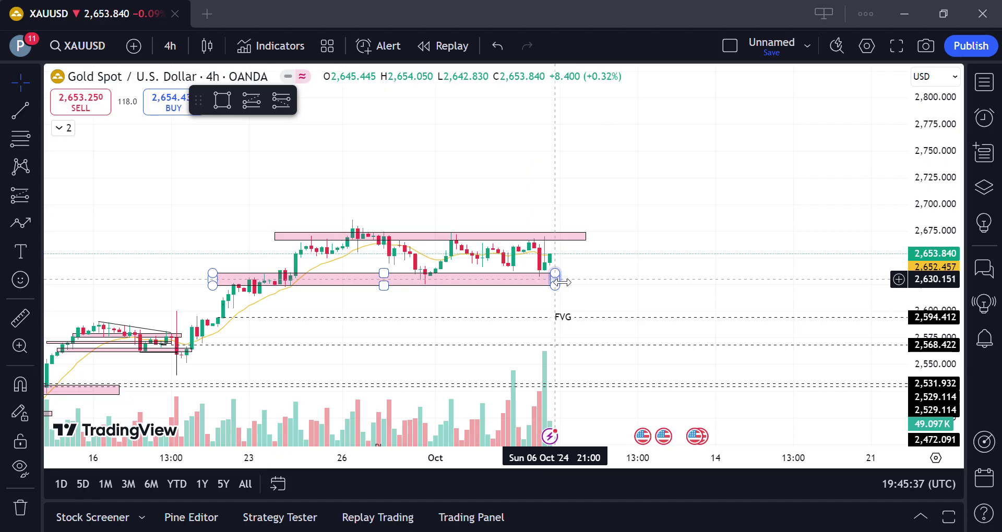
left_click_drag(566, 282, 597, 282)
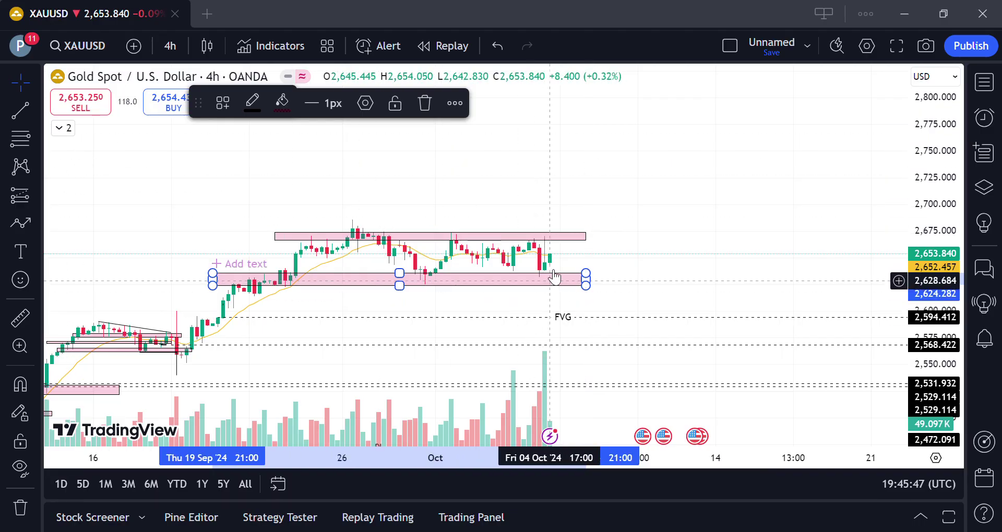
mouse_move(399, 410)
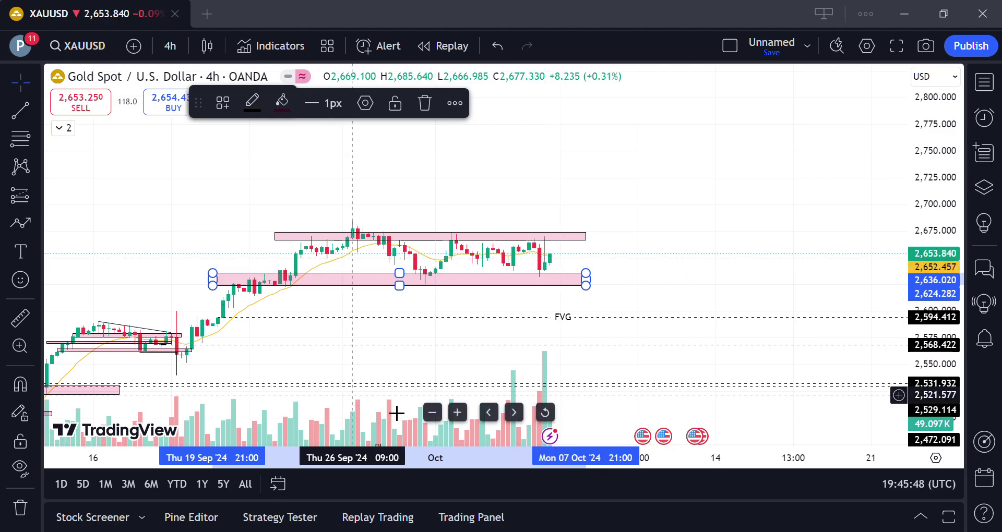
left_click(431, 412)
left_click(431, 412)
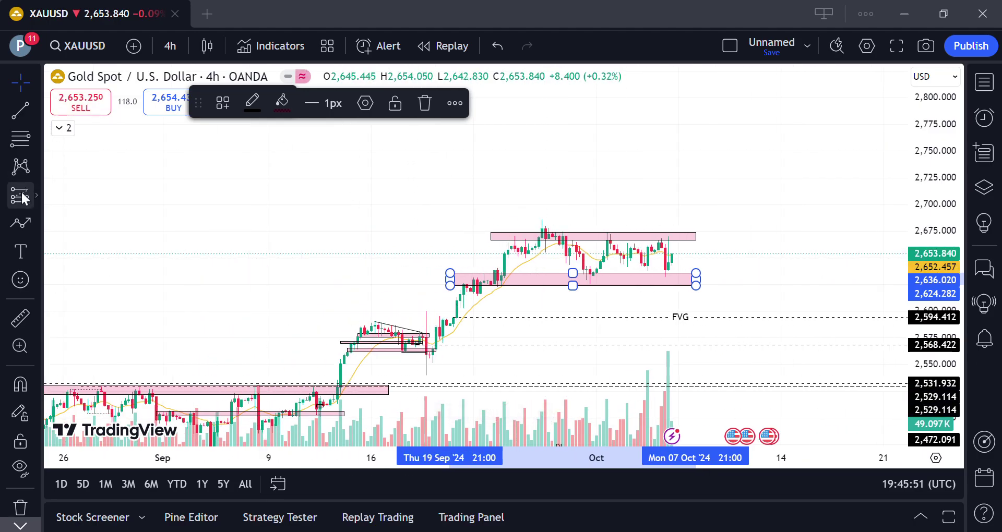
Draw a blue arrow path dipping below the lower zone, bouncing, then dropping toward FVG
left_click(22, 222)
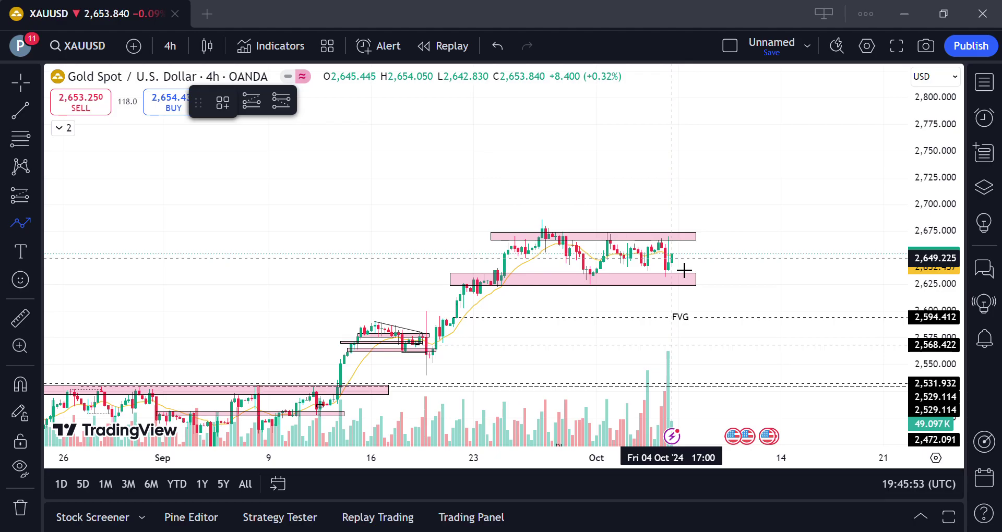
left_click(676, 296)
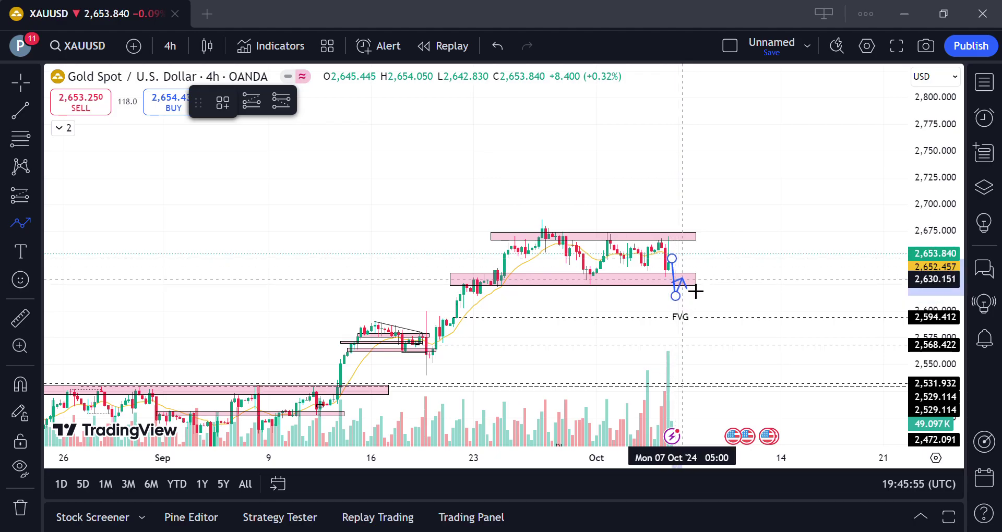
left_click(685, 284)
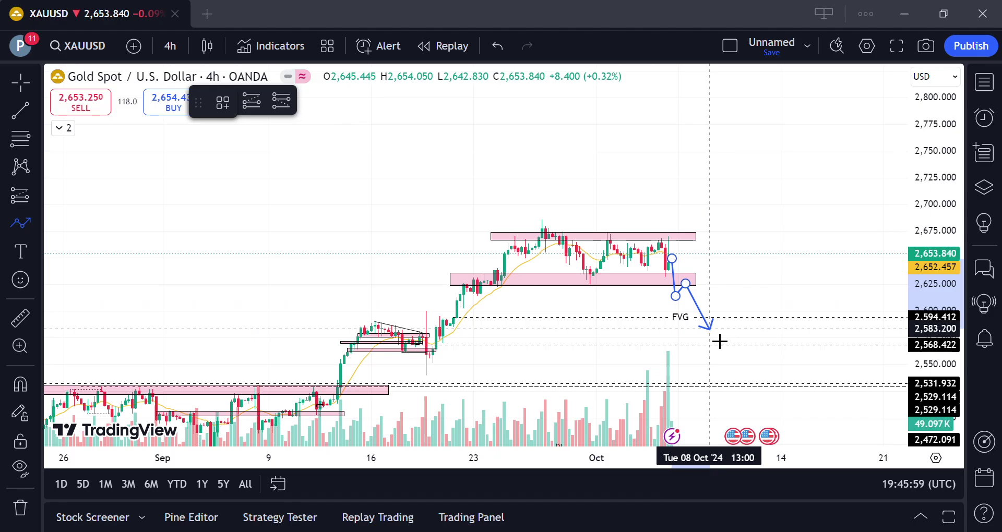
left_click(711, 328)
left_click(60, 202)
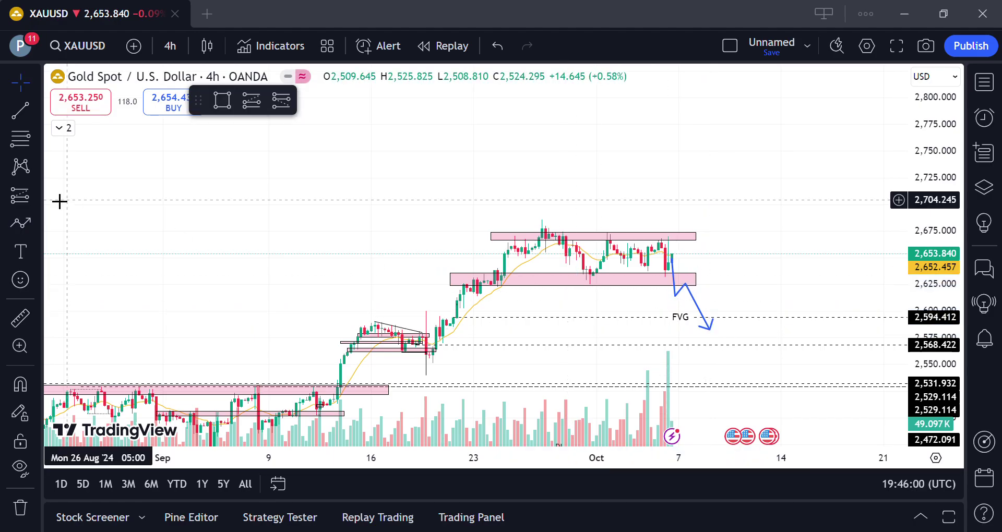
Draw a pink FVG rectangle from 12 Sep to 9 Oct just below 2,594
left_click(338, 320)
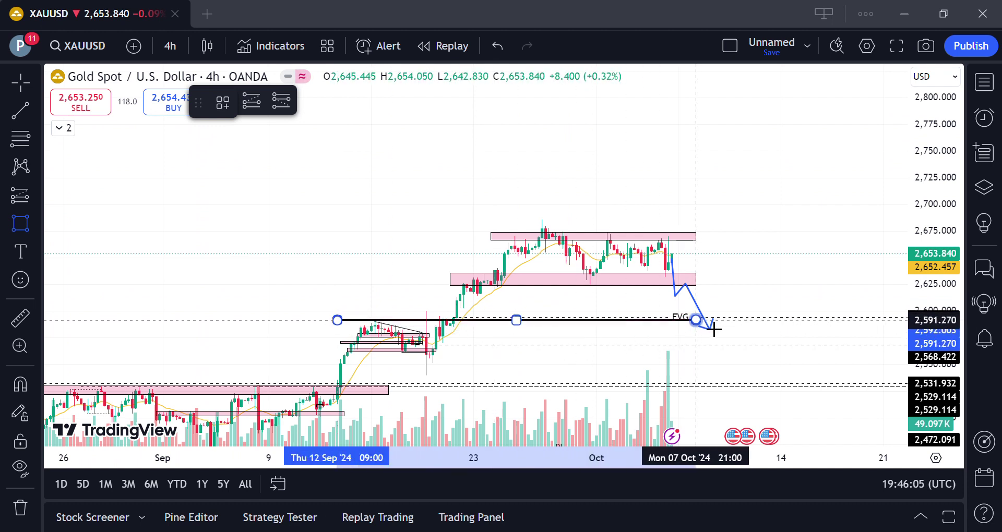
left_click(735, 339)
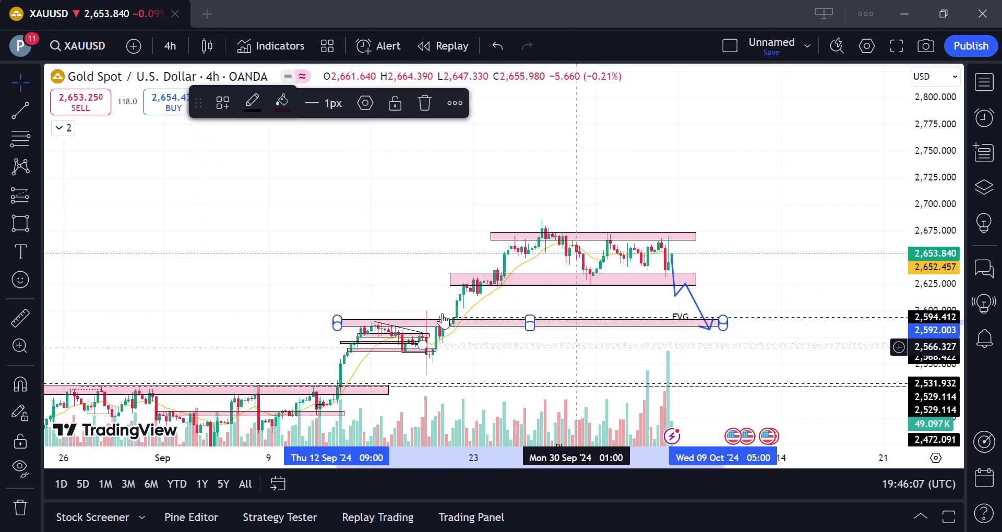
left_click(365, 291)
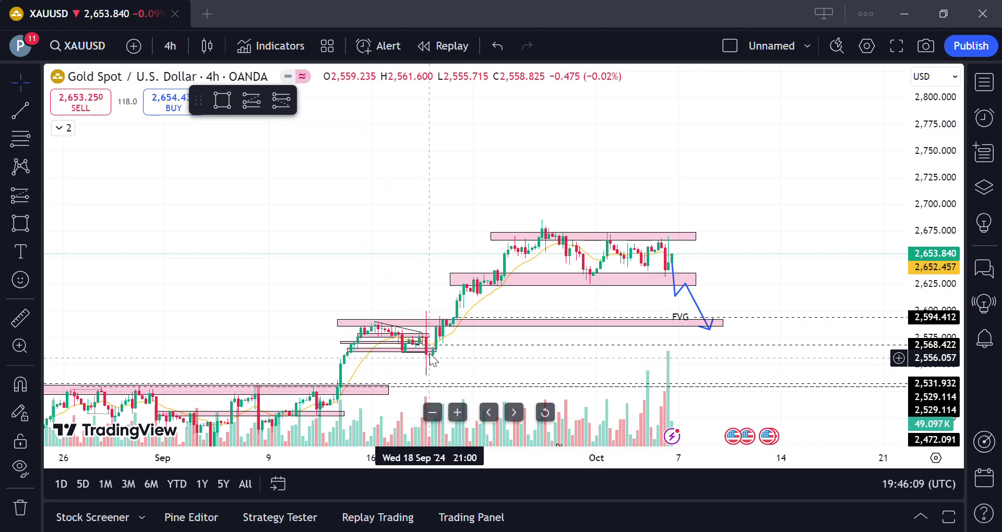
left_click(436, 323)
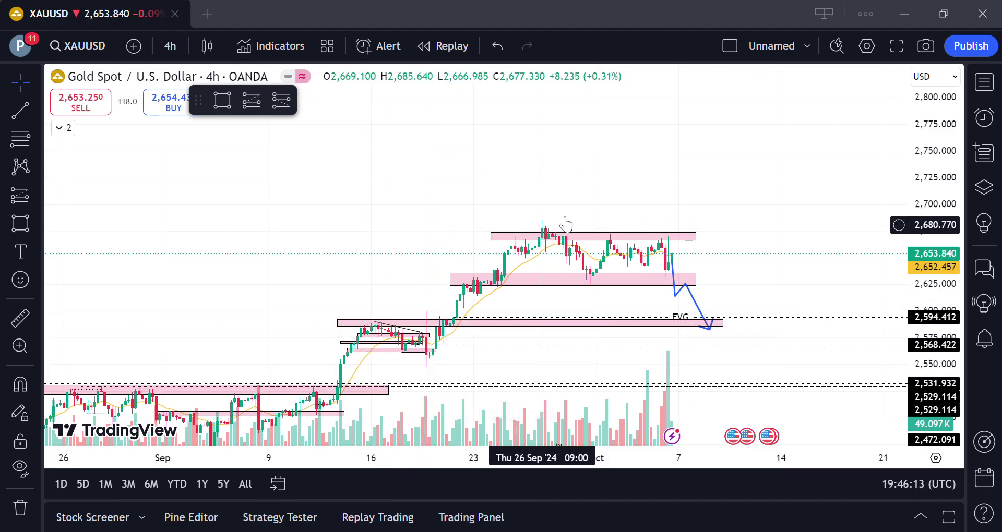
Start a new Path from the FVG zone, arrowing up past the upper pink zone
left_click(708, 325)
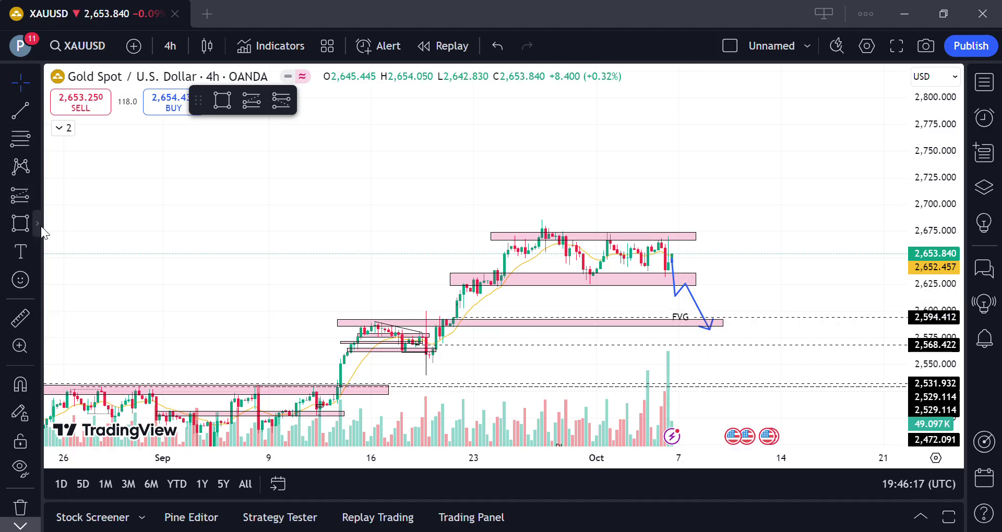
left_click(37, 224)
left_click(96, 378)
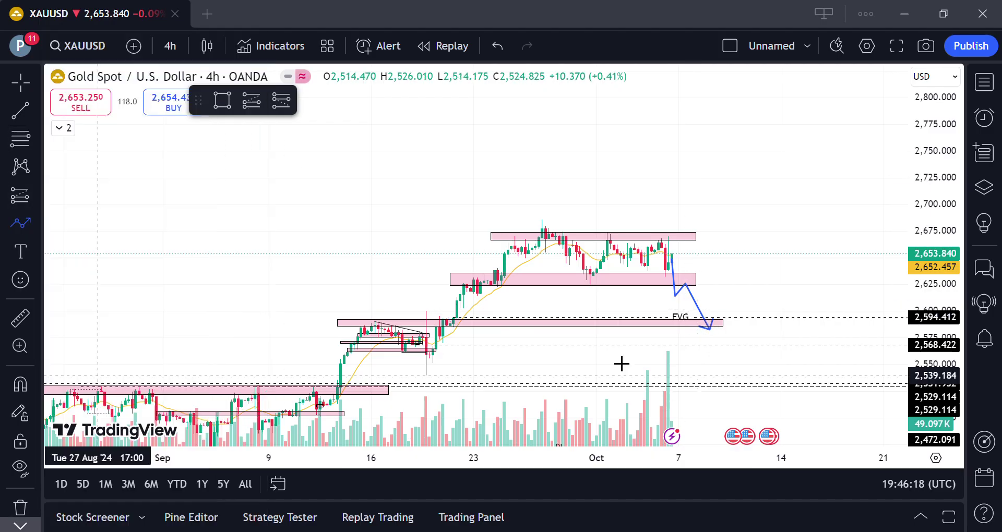
left_click(709, 325)
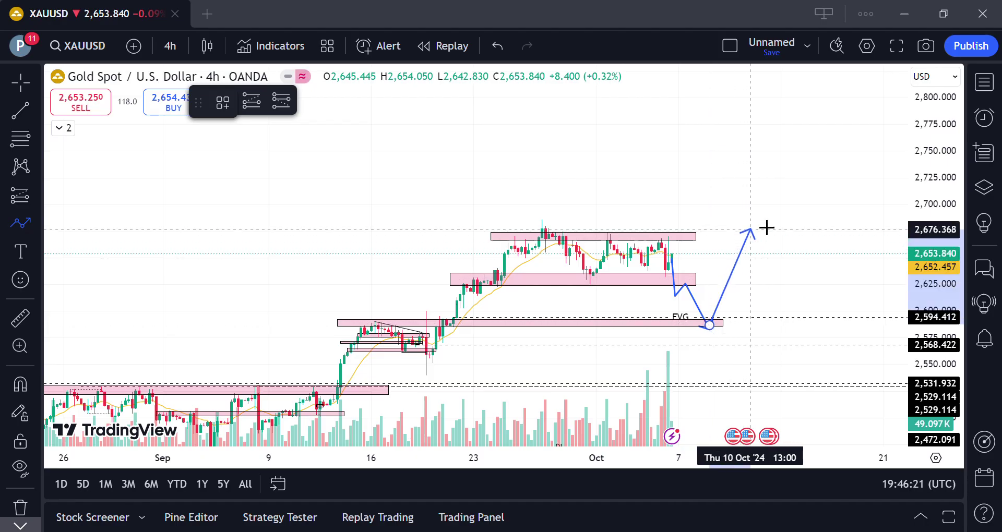
key("Escape")
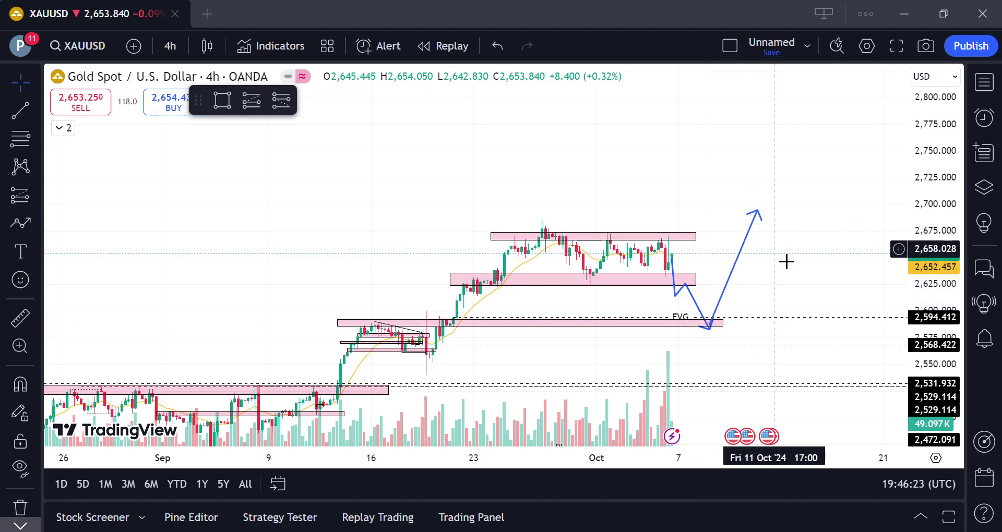